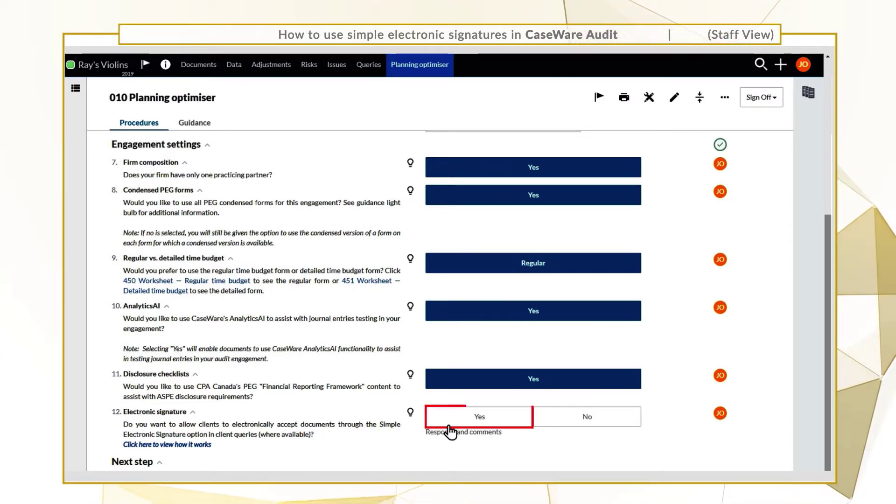
- Allow electronic signatures, then start sending the 415.2 Engagement letter client query
{"action": "left_click", "coordinate": [477, 424]}
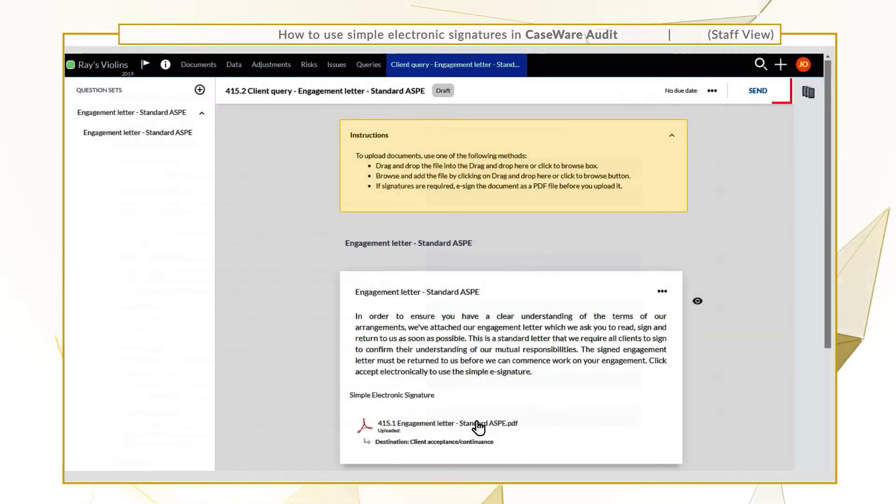
{"action": "left_click", "coordinate": [757, 102]}
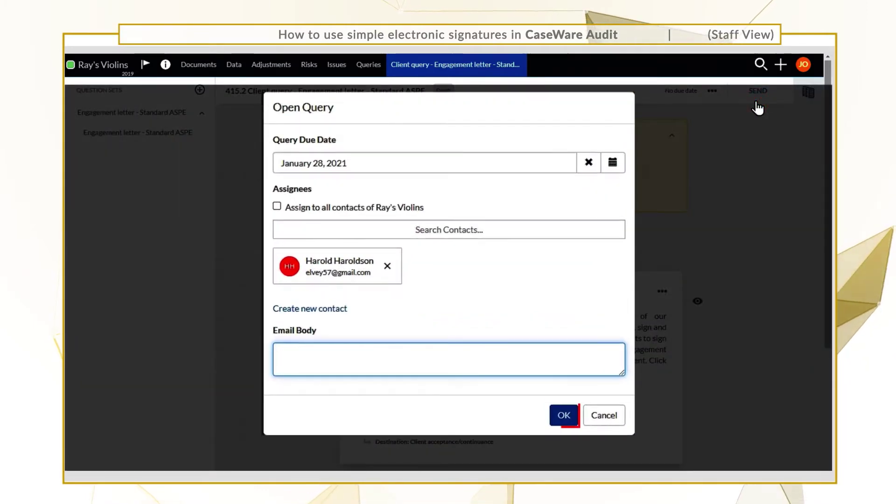
- Confirm sending the Engagement letter query, due January 28, 2021, to the assigned contact
{"action": "left_click", "coordinate": [565, 424]}
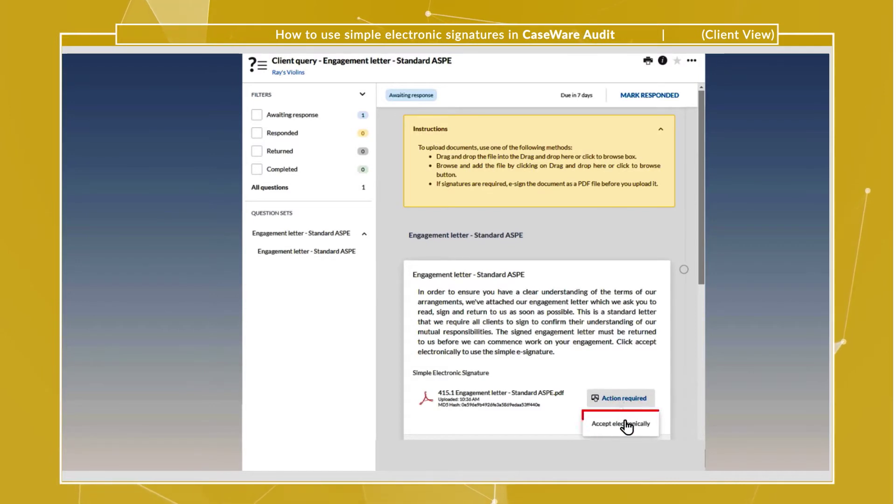
- As the client, accept and sign the engagement letter with an electronic signature
{"action": "left_click", "coordinate": [626, 425]}
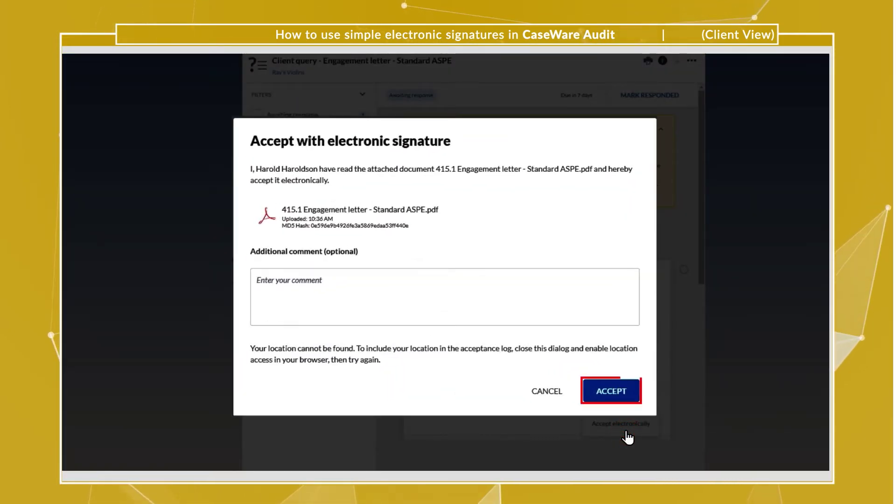
{"action": "left_click", "coordinate": [613, 402]}
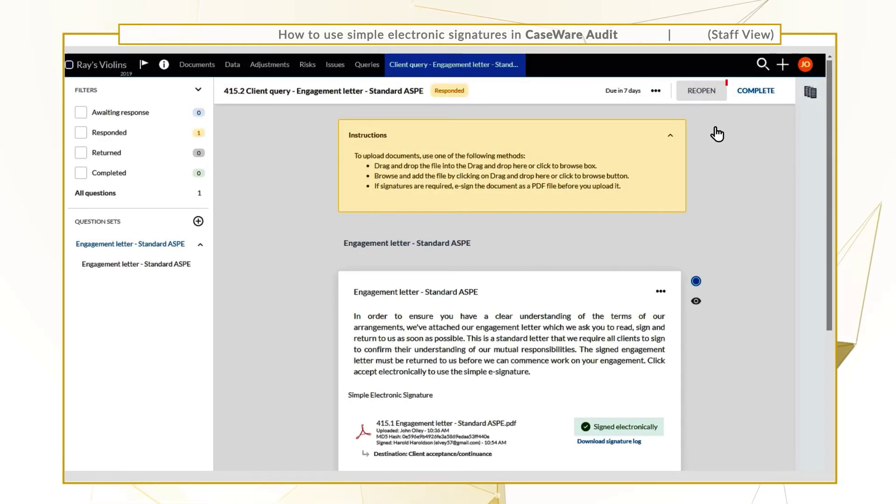
{"action": "left_click", "coordinate": [701, 92]}
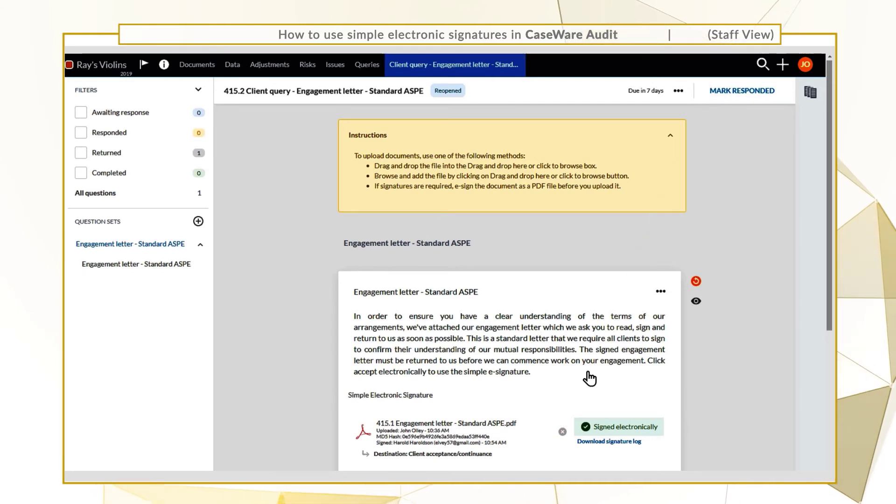
- Delete the signed engagement letter PDF from the reopened query
{"action": "left_click", "coordinate": [562, 432]}
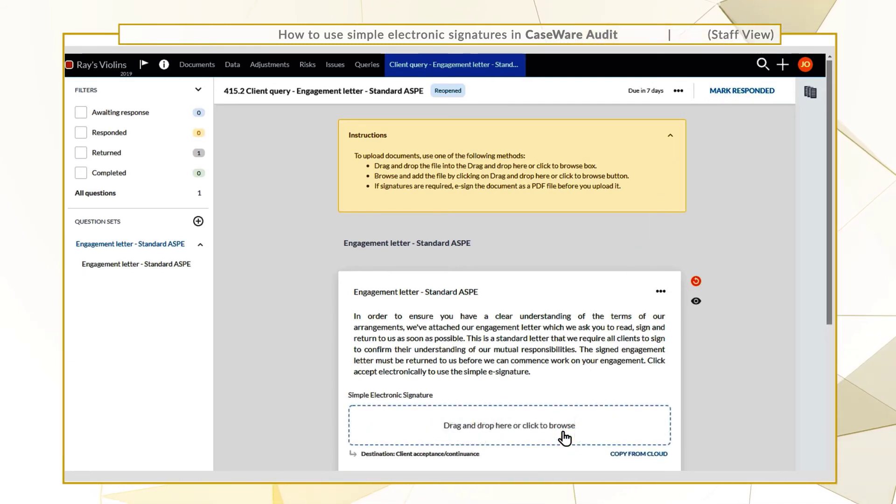